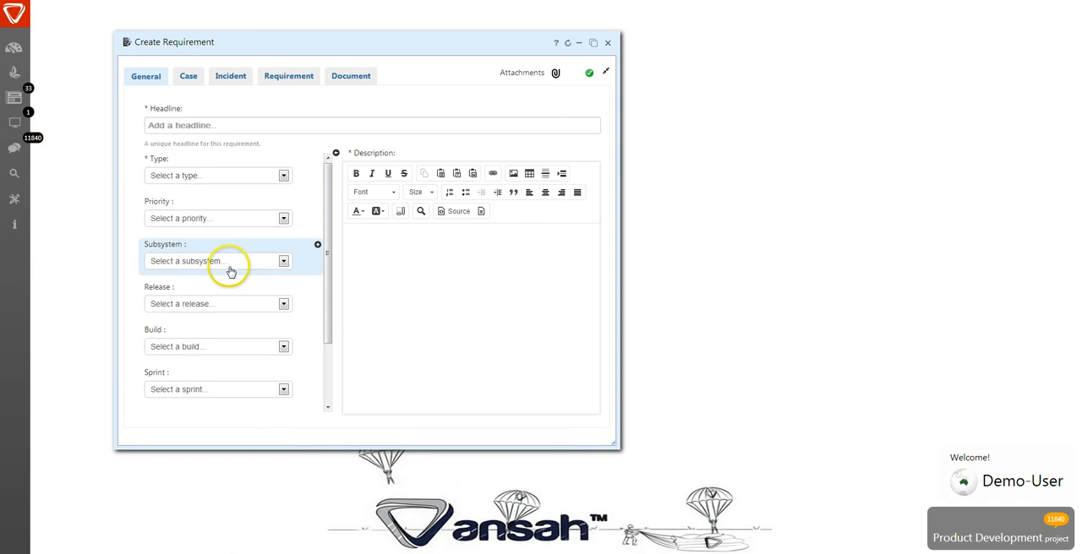
- Examine the new requirement form's general fields and description editor, plus its Case, Incident, Requirement and Document sections
scroll(229, 343, "down", 2)
scroll(231, 348, "up", 2)
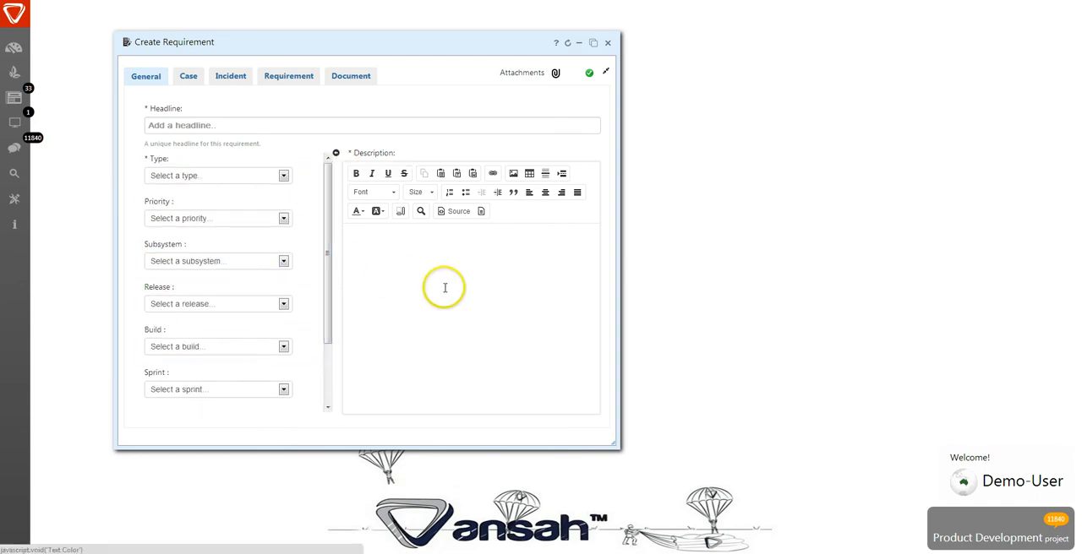
left_click(336, 155)
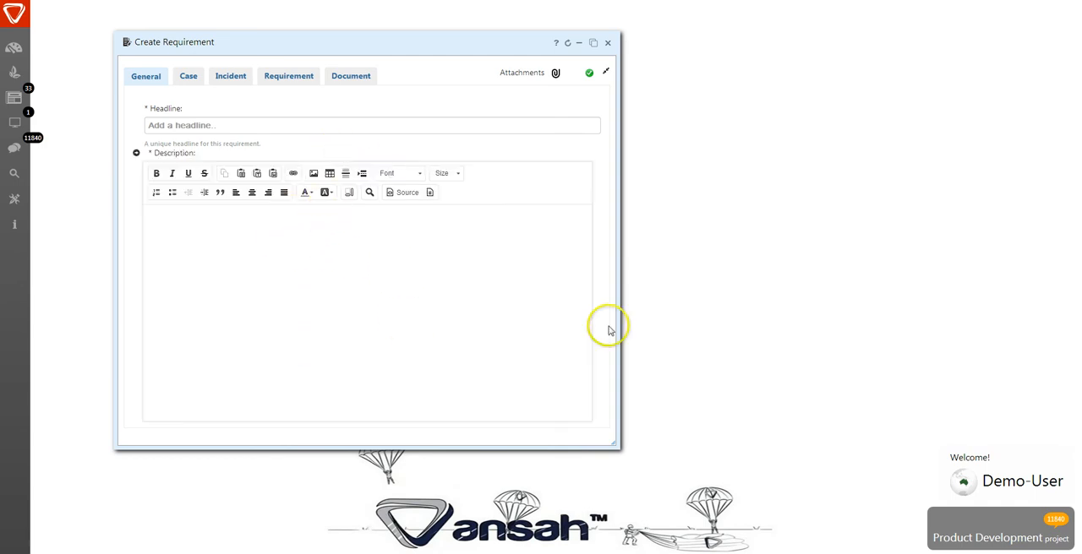
left_click(191, 152)
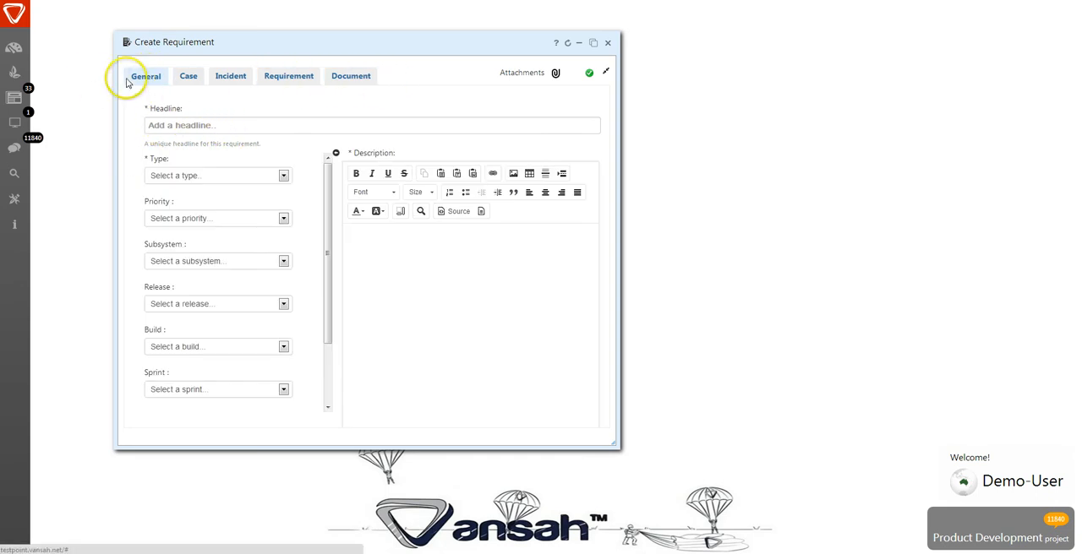
left_click(187, 77)
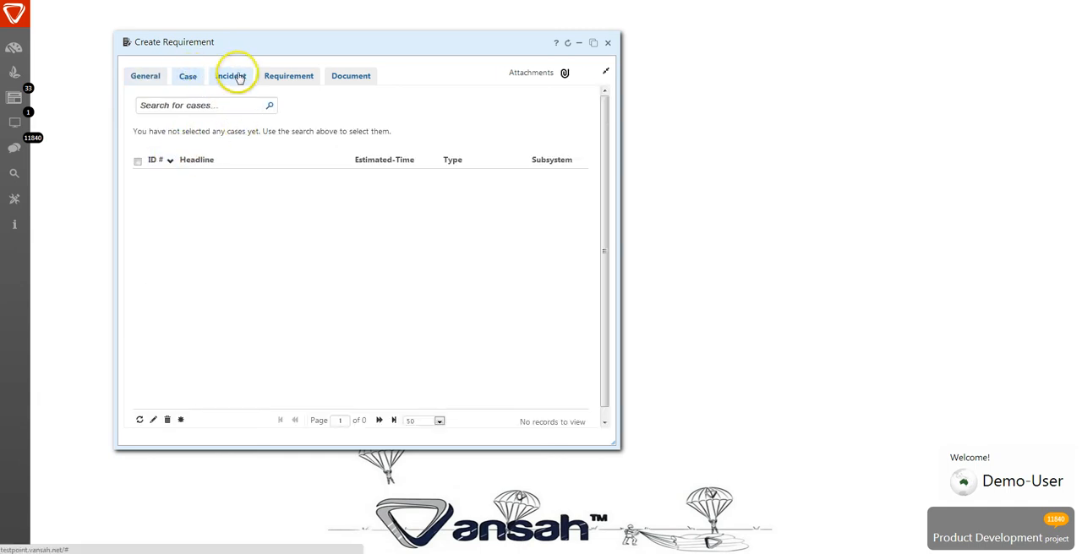
left_click(240, 76)
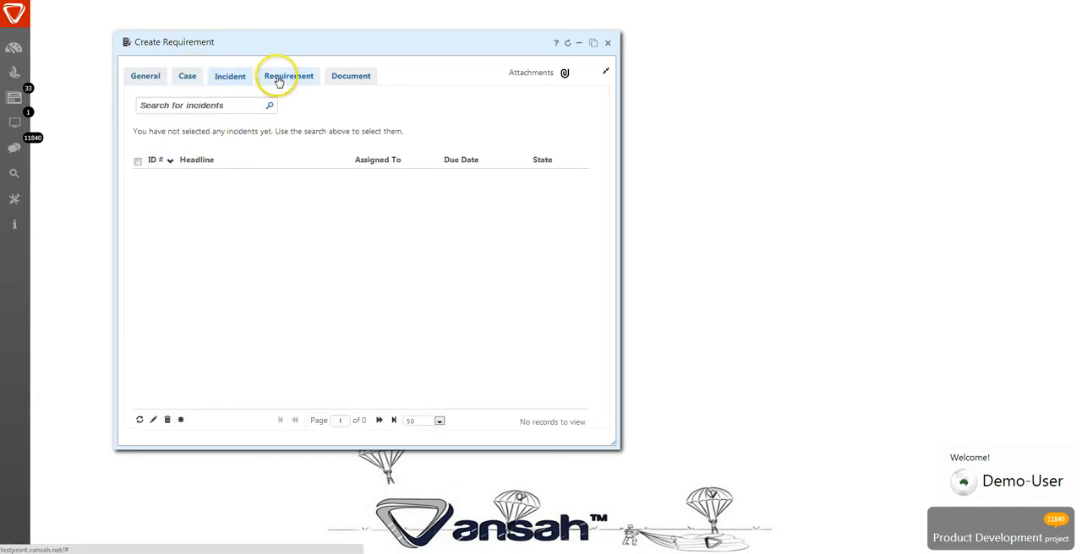
left_click(278, 80)
left_click(346, 76)
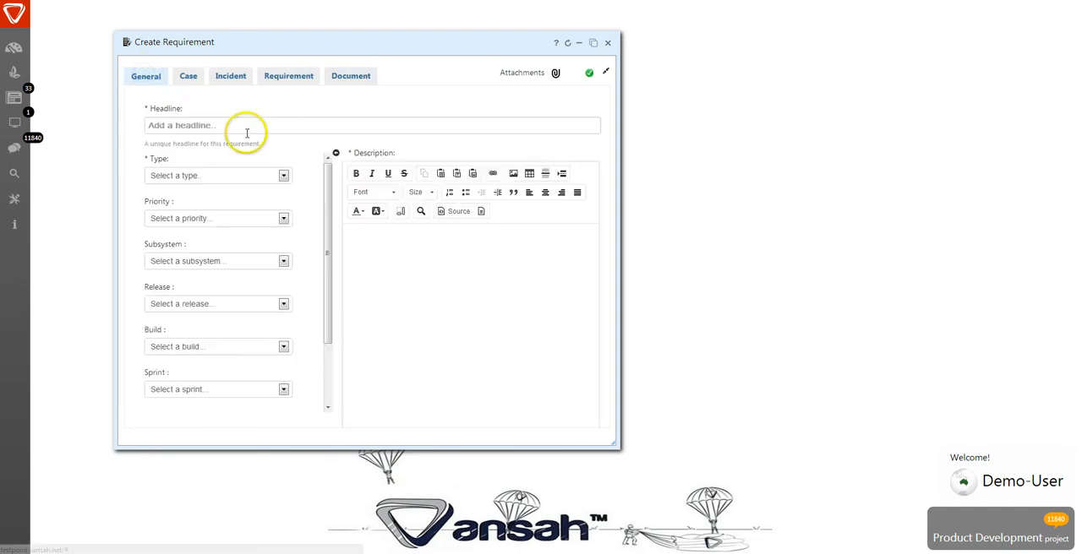
- Enter "Single sign on requirement for our new system" as the requirement's headline
left_click(219, 127)
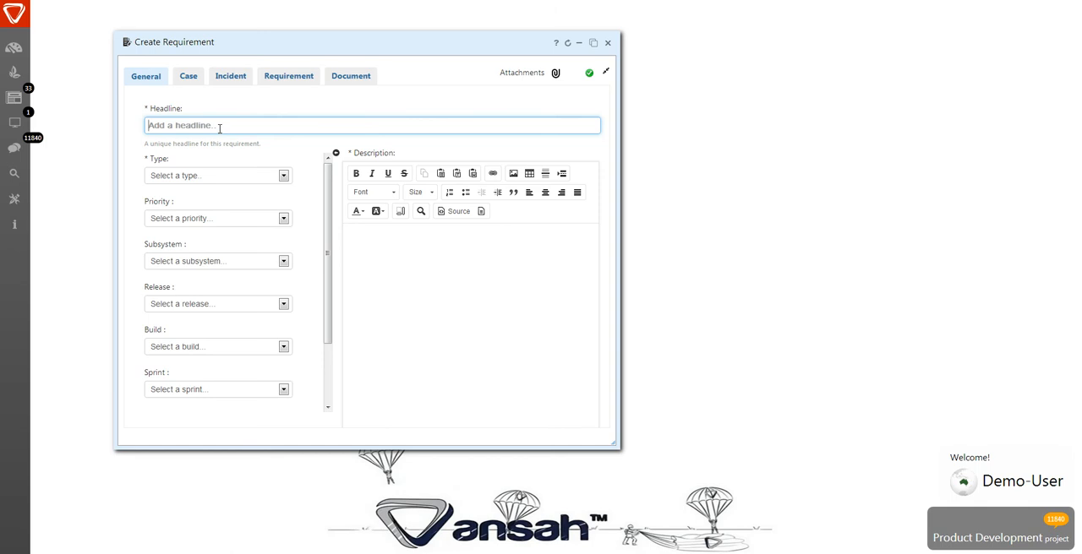
left_click(224, 121)
left_click(219, 123)
key("Caps_Lock")
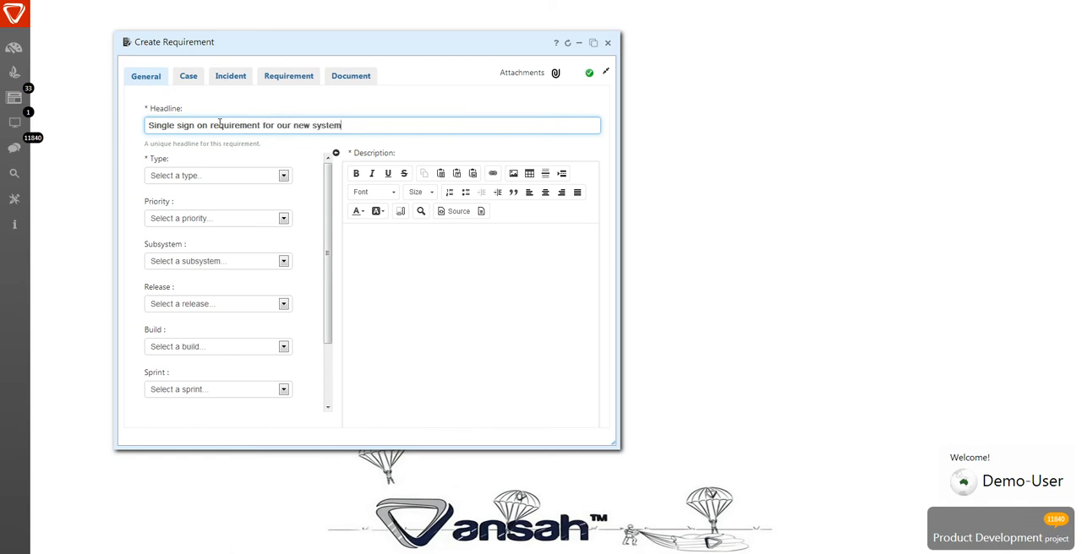
- Set the requirement's type to FUNCTIONAL
left_click(195, 176)
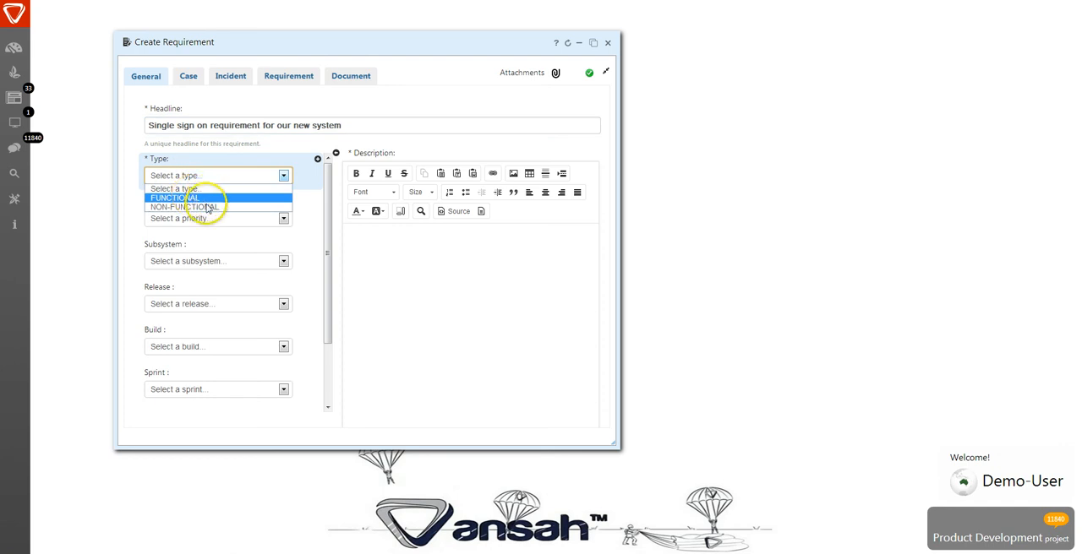
left_click(265, 193)
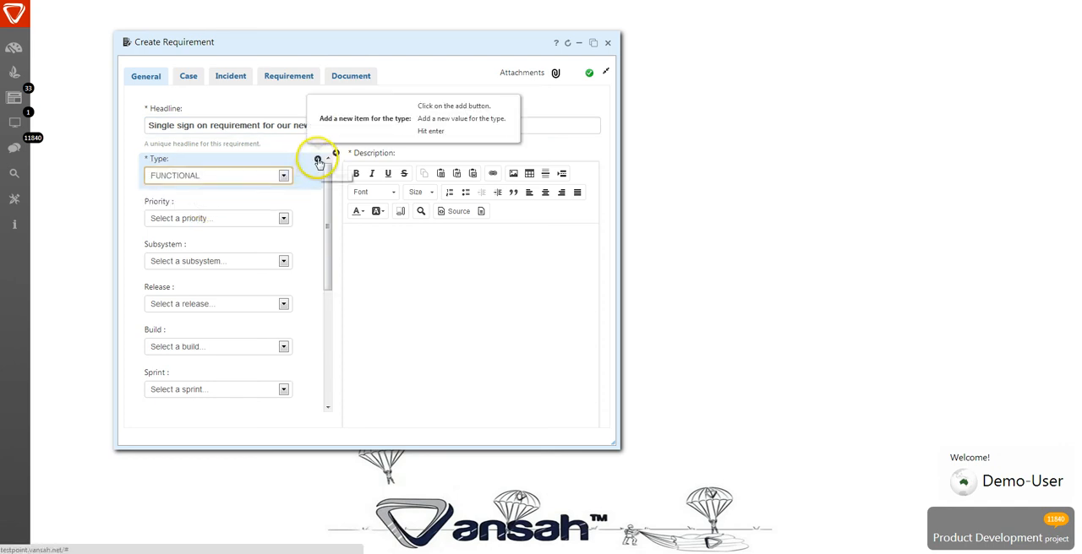
left_click(317, 159)
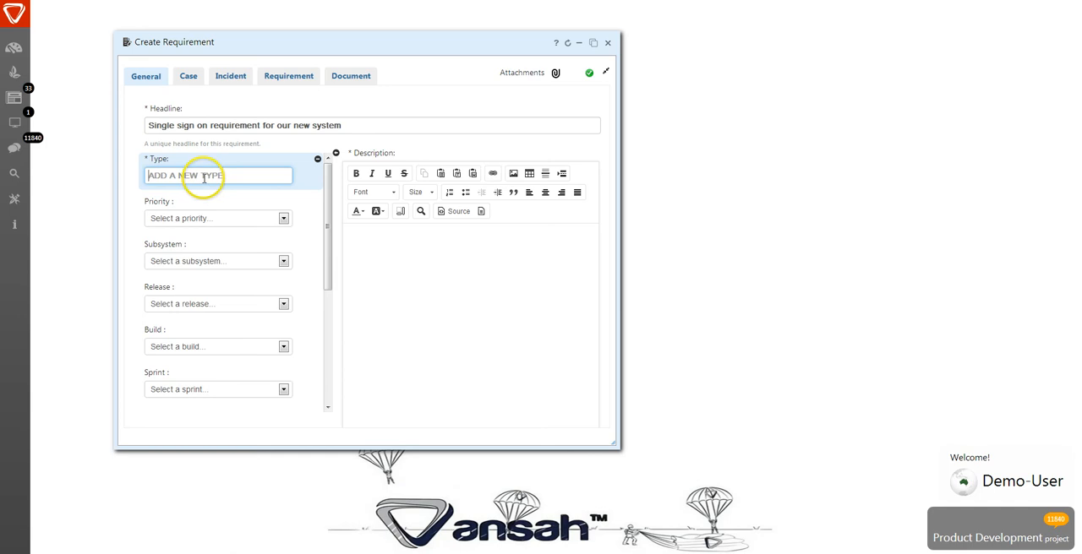
left_click(317, 159)
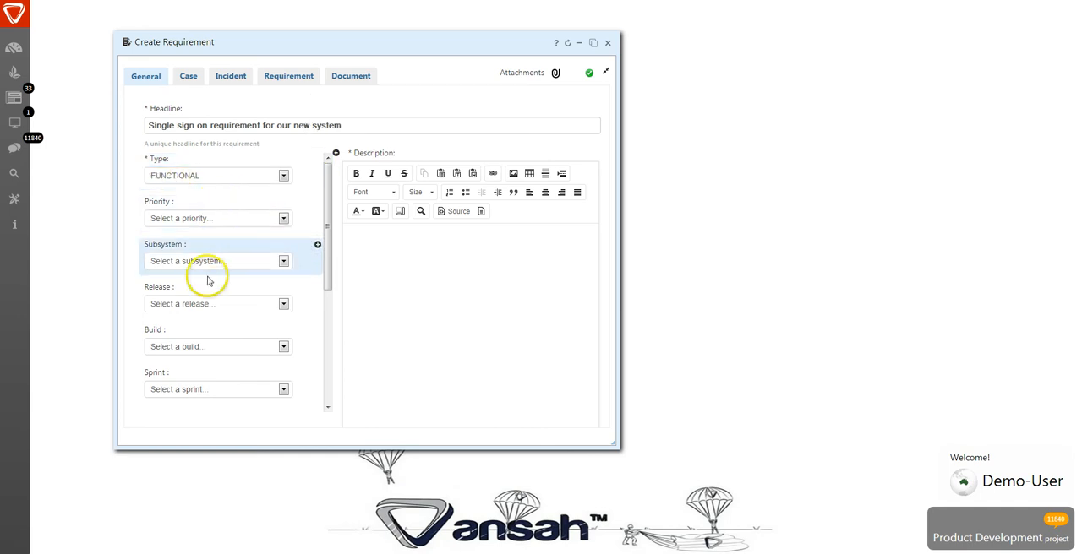
- Set the requirement's priority to 1.URGENT
scroll(279, 360, "down", 1)
scroll(279, 359, "up", 1)
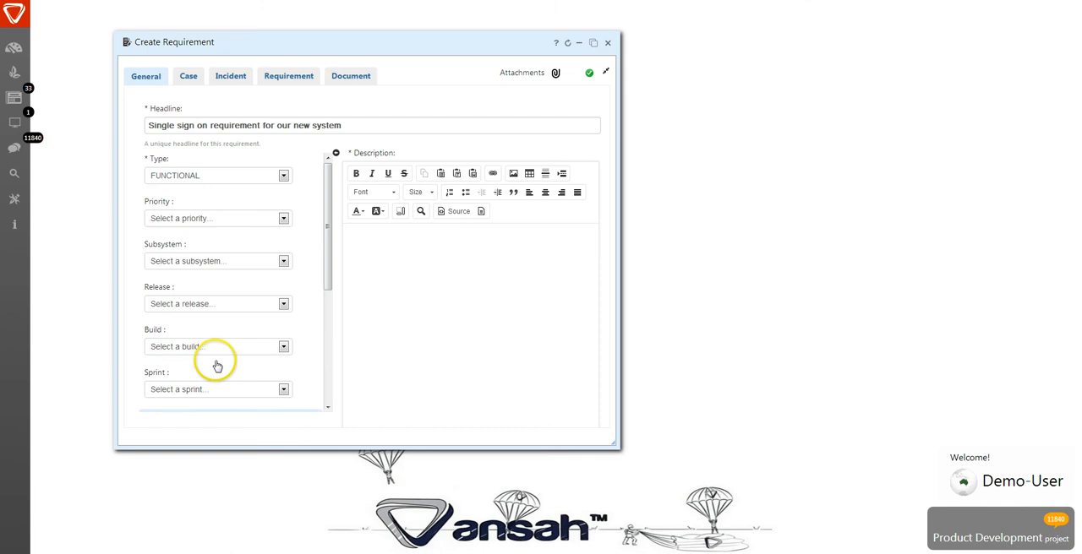
left_click(191, 222)
left_click(188, 245)
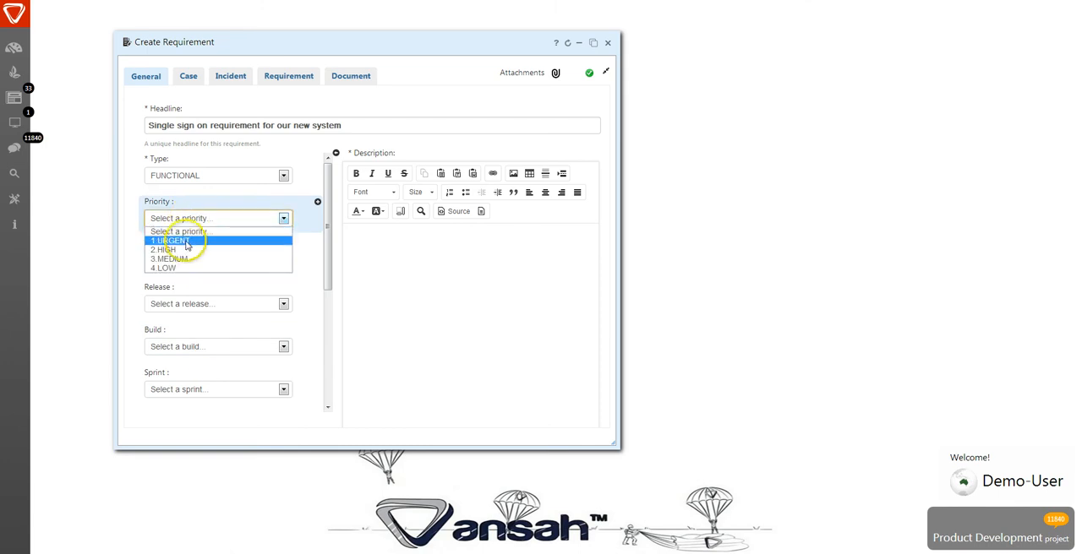
- Set the requirement's subsystem to LOGIN
left_click(191, 262)
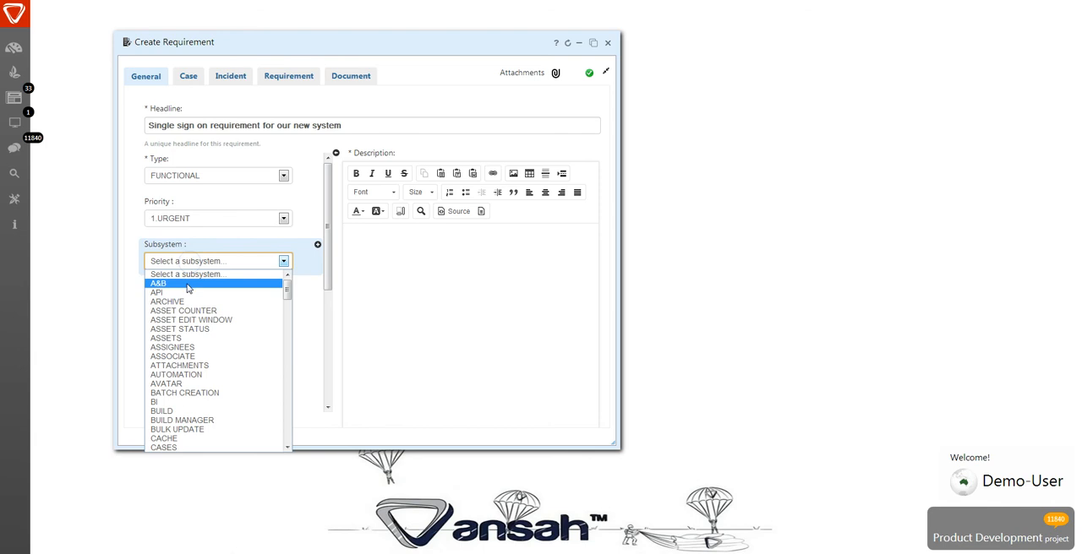
left_click(185, 320)
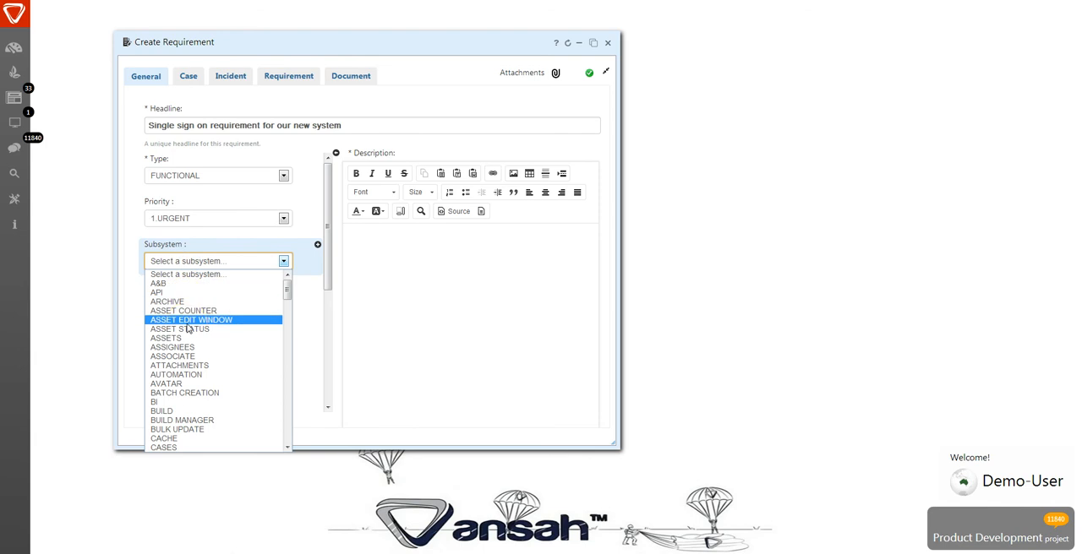
key("l")
key("l")
key("l")
key("l")
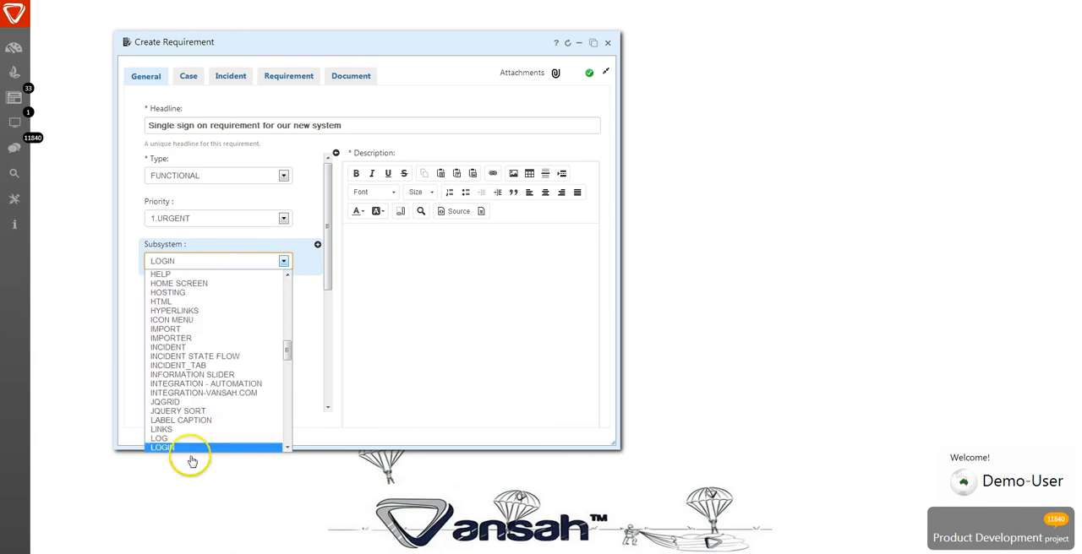
key("l")
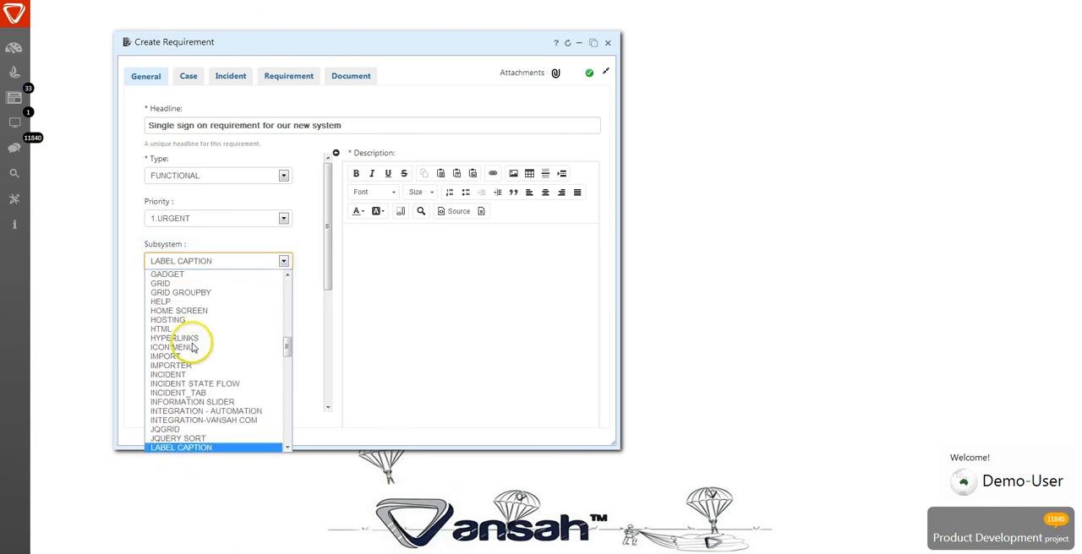
scroll(192, 351, "down", 4)
left_click(193, 360)
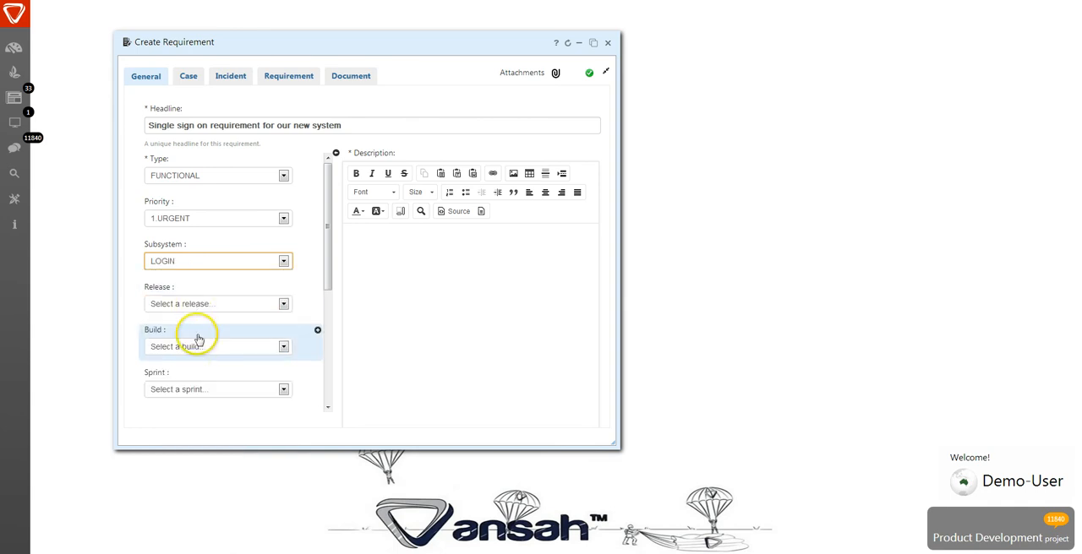
- Review the remaining general fields and expand the description editor to the full width of the form, ready for text entry
scroll(198, 338, "down", 1)
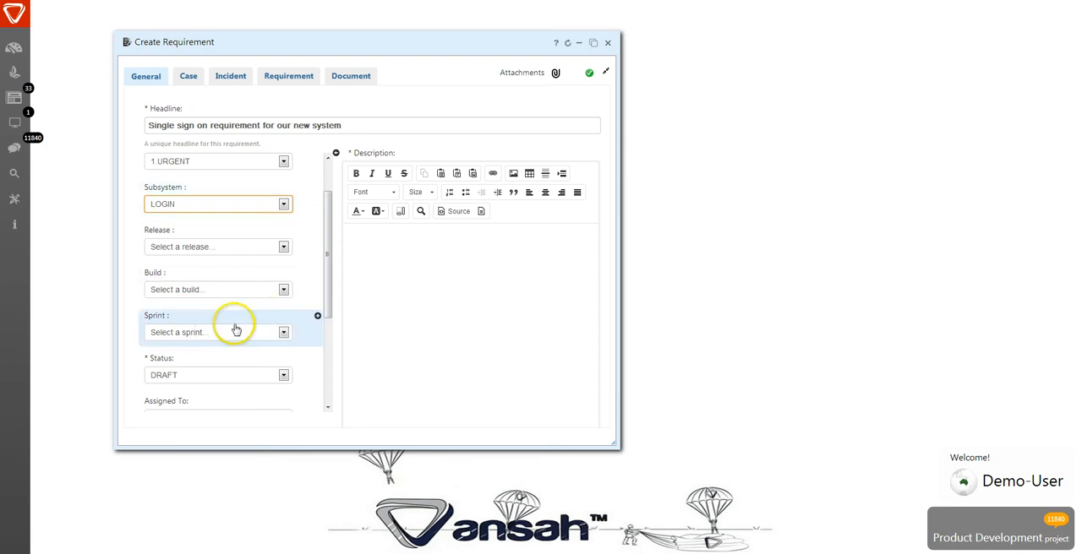
scroll(238, 346, "down", 1)
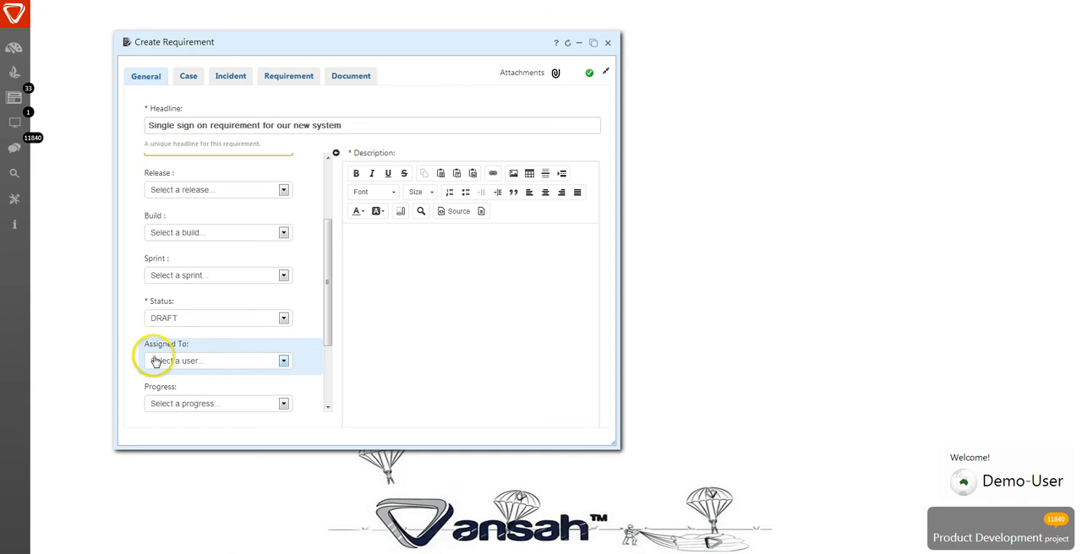
scroll(221, 364, "down", 2)
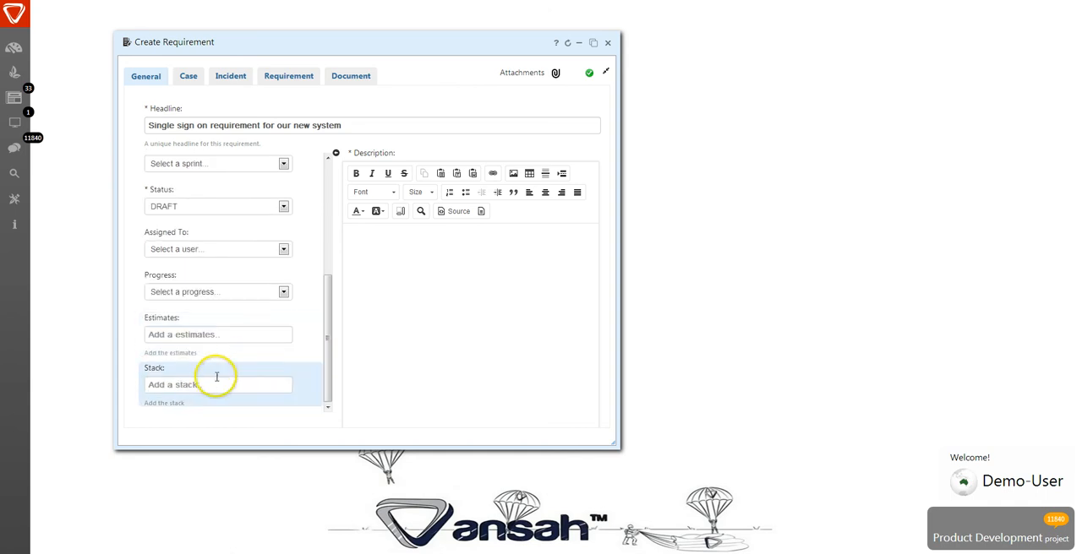
scroll(213, 372, "up", 3)
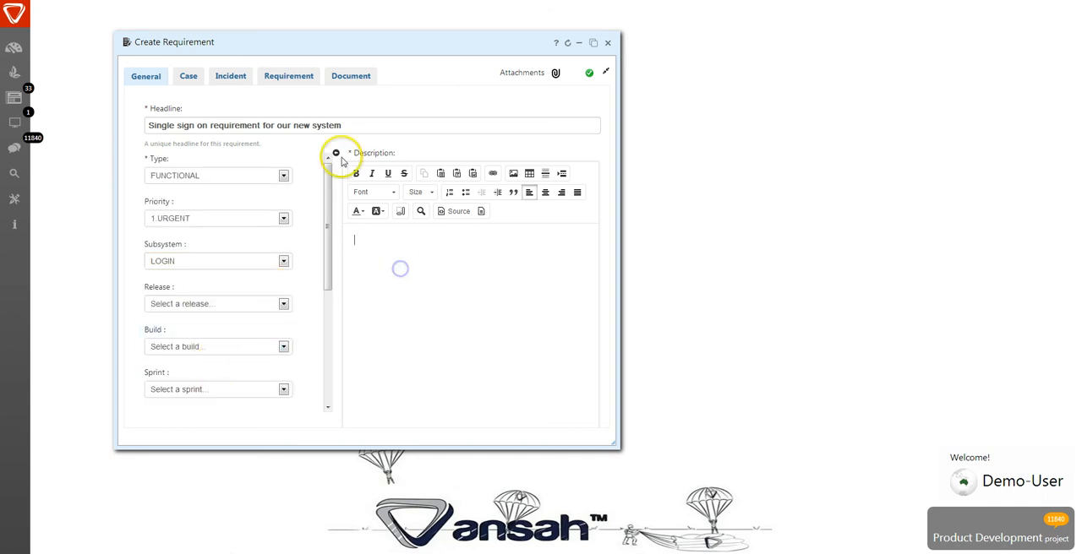
left_click(335, 156)
left_click(255, 257)
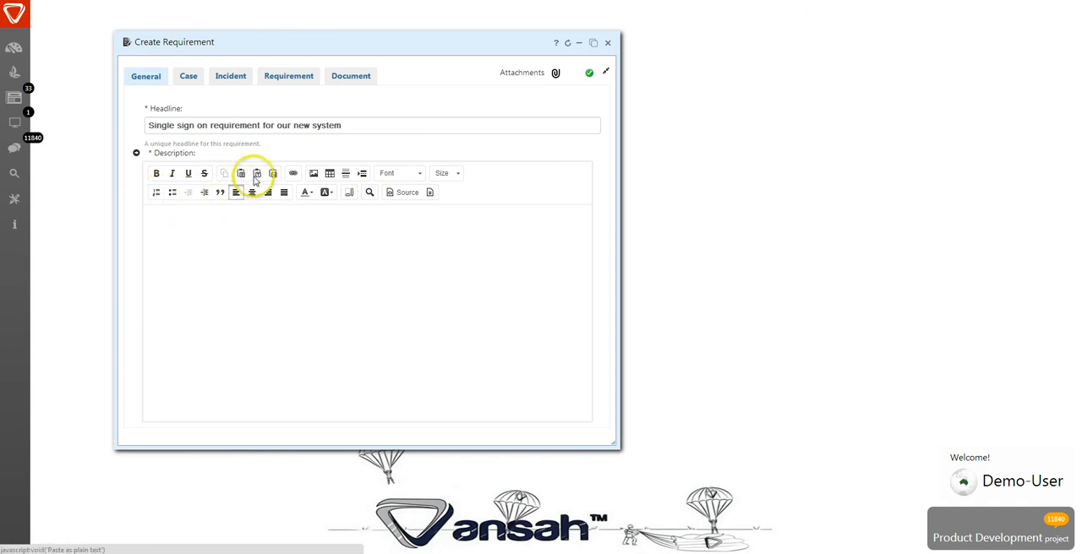
left_click(223, 263)
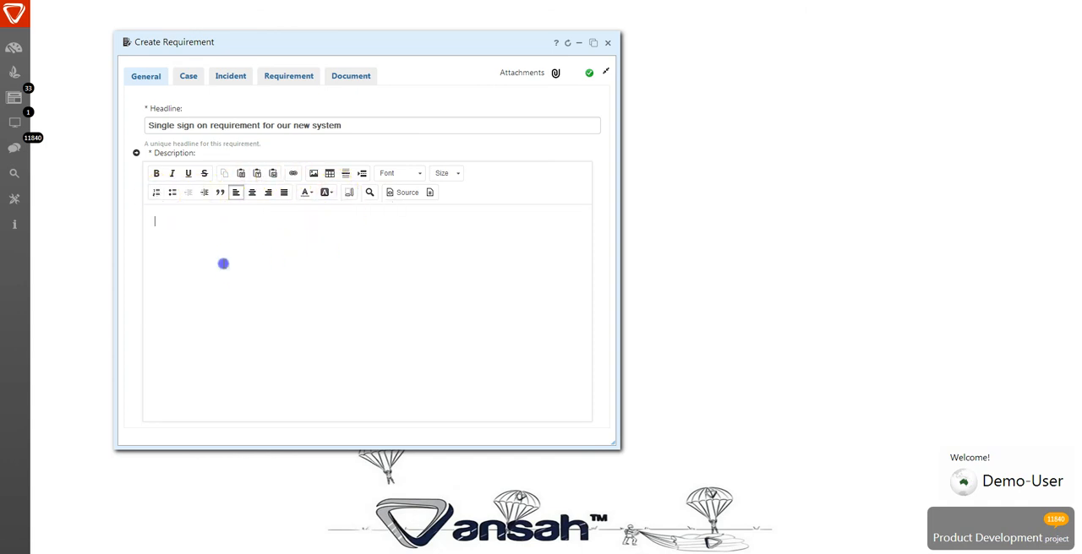
left_click(429, 193)
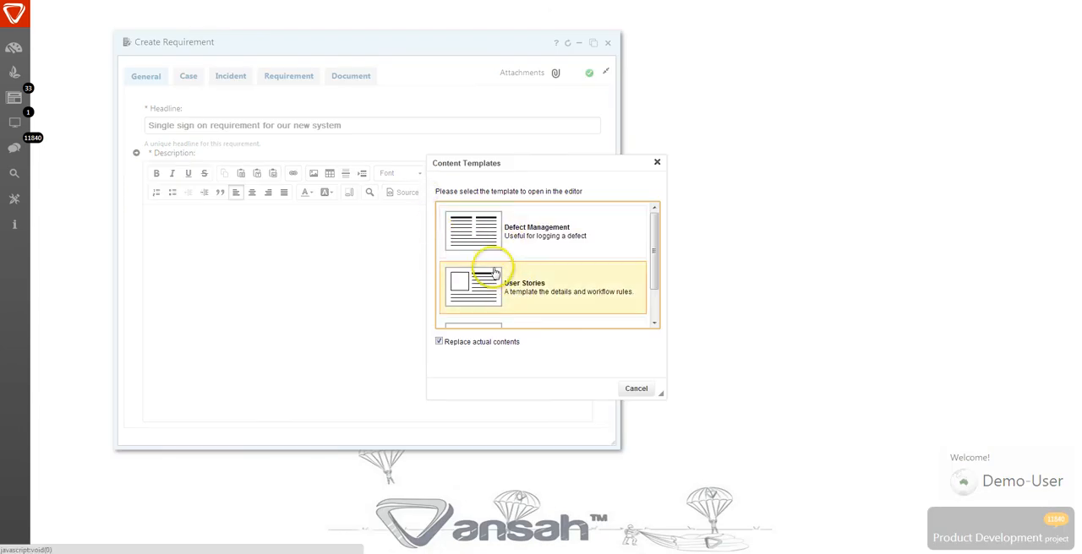
left_click(493, 289)
left_click(242, 272)
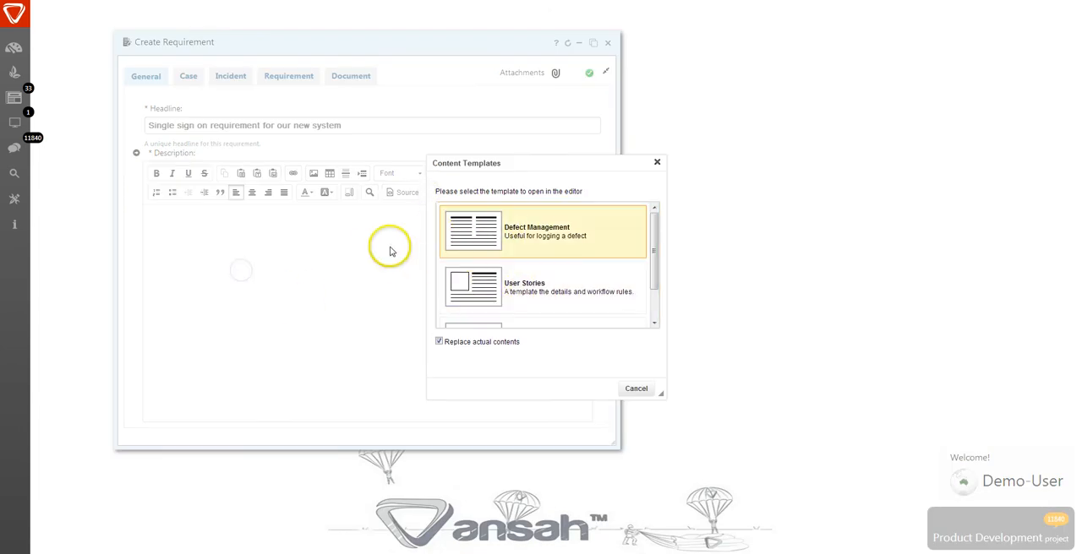
left_click(657, 162)
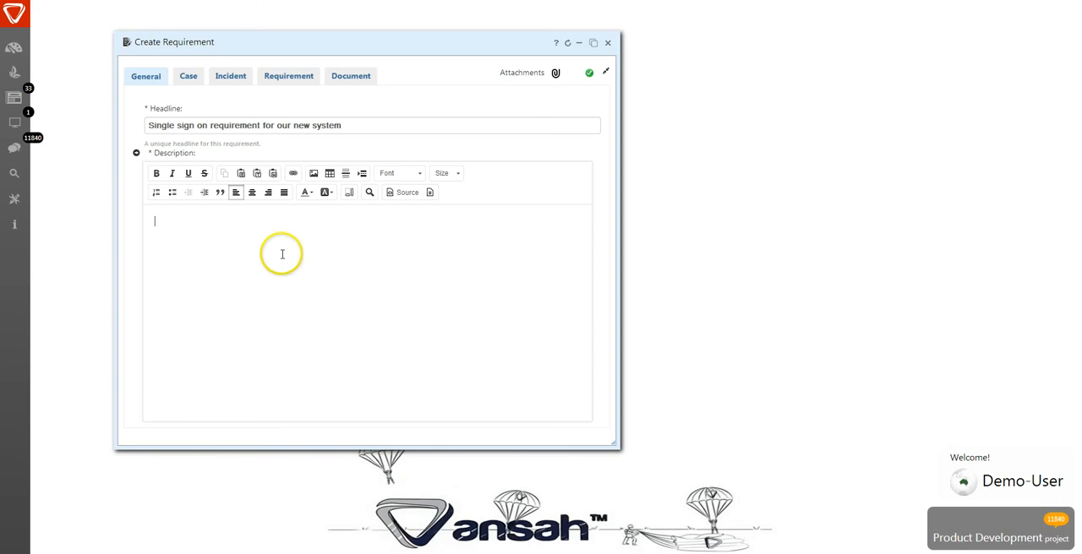
- Paste the copied table of roles, account types, credential types and sign-on options into the description
key("ctrl+v")
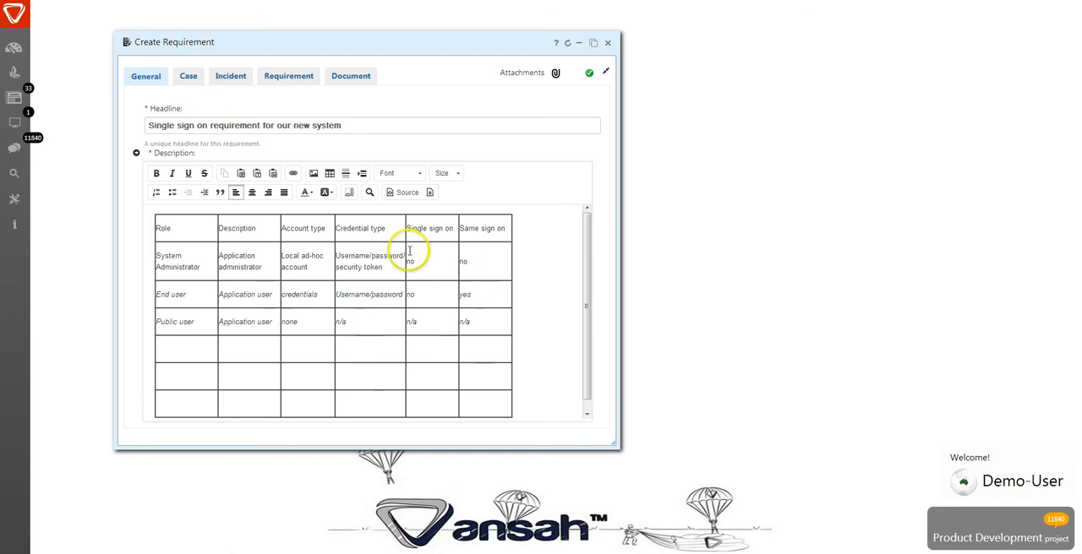
- Associate case 86 with the requirement, and add CASE-165 and CASE-166 from a case search for "syste"
left_click(191, 76)
left_click_drag(193, 106, 130, 107)
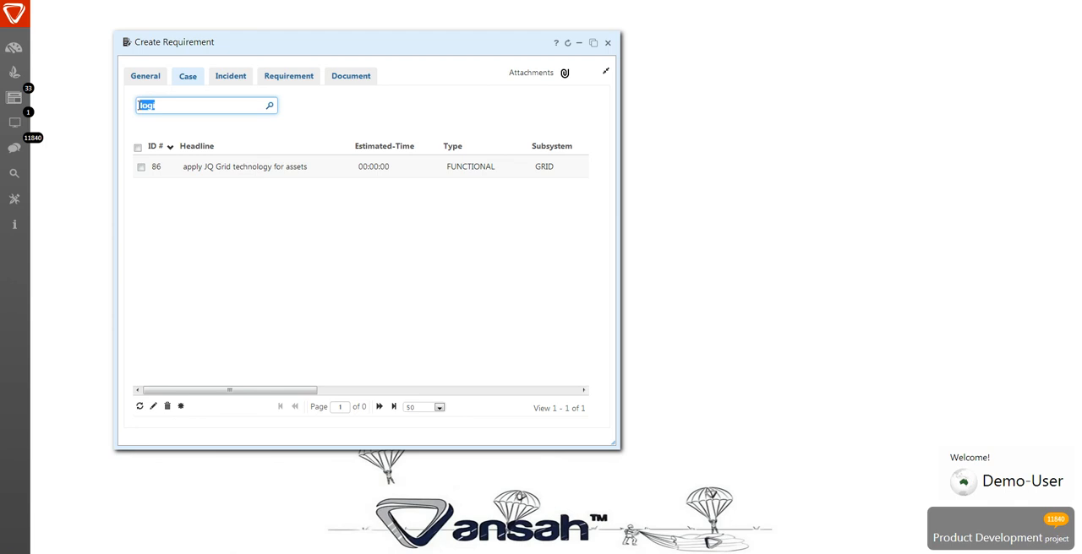
type("syste")
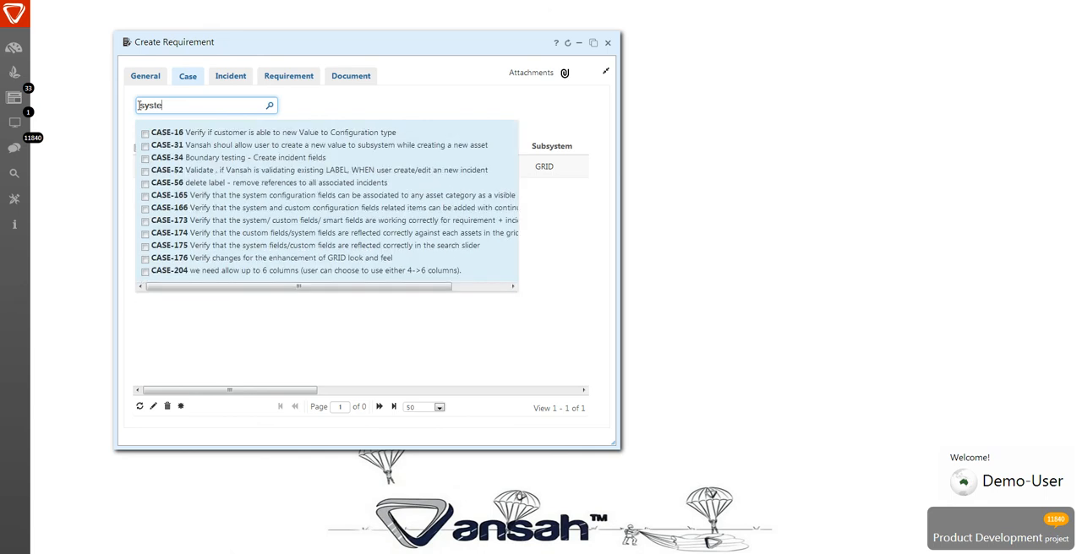
left_click(143, 196)
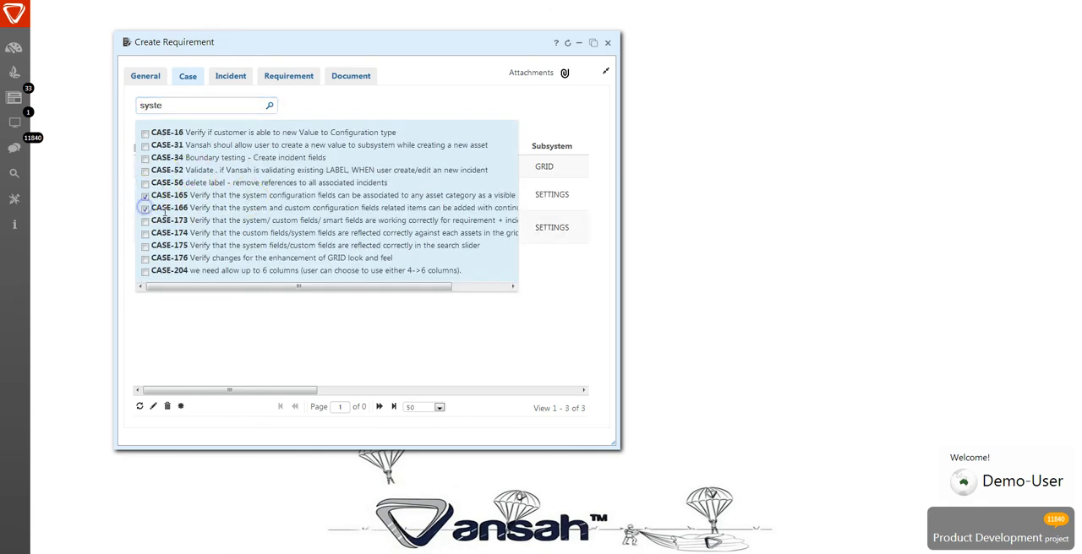
left_click(249, 348)
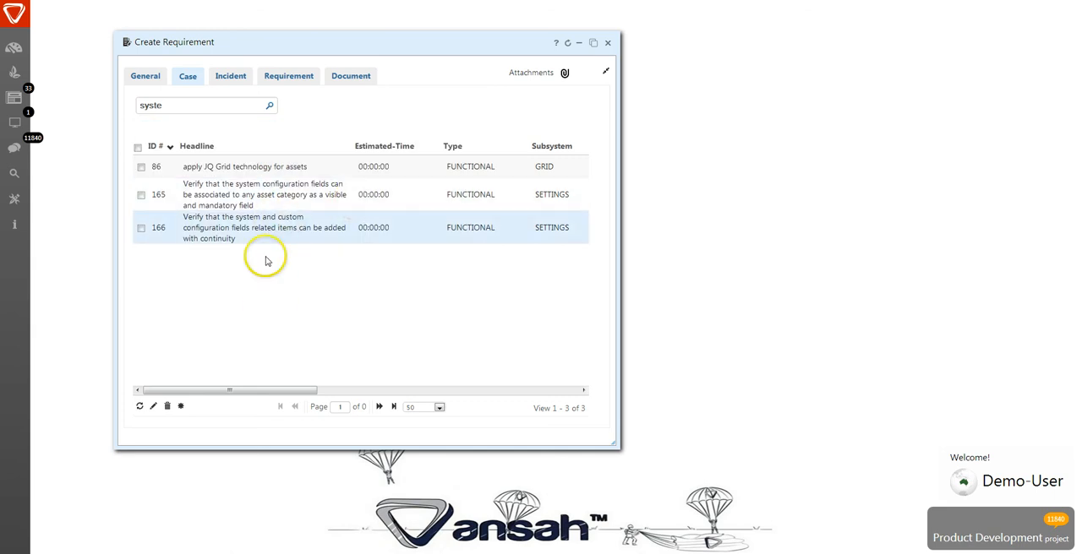
left_click_drag(246, 391, 199, 387)
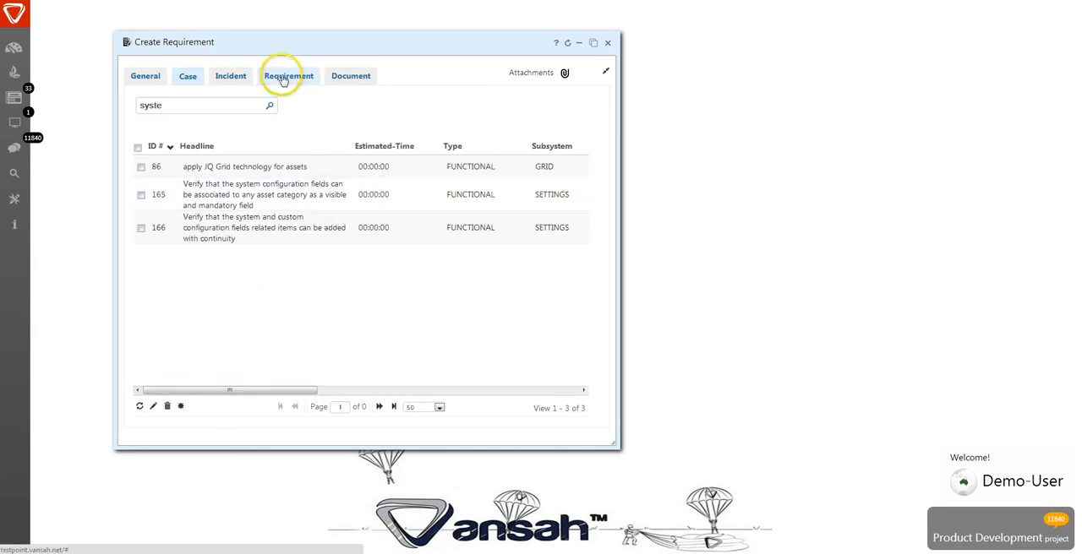
- Look through the requirement's incident, requirement and document associations without adding any, and return to its general details
left_click(231, 76)
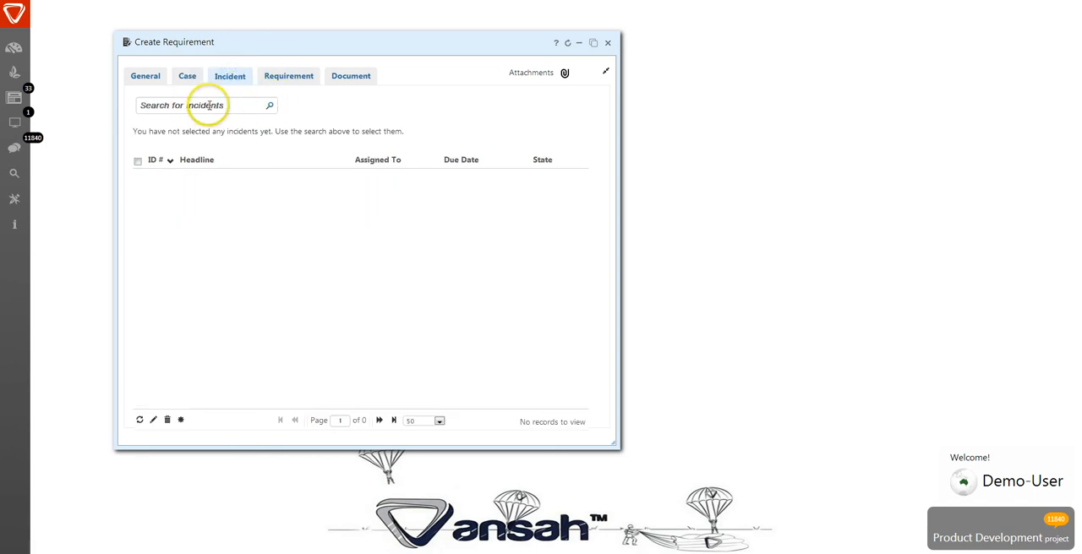
left_click(285, 78)
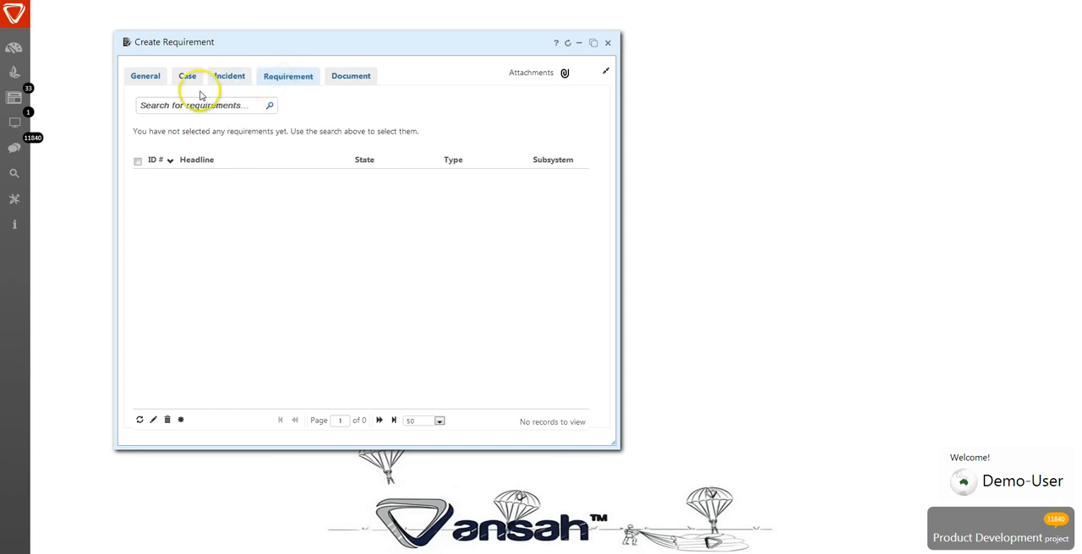
left_click(349, 77)
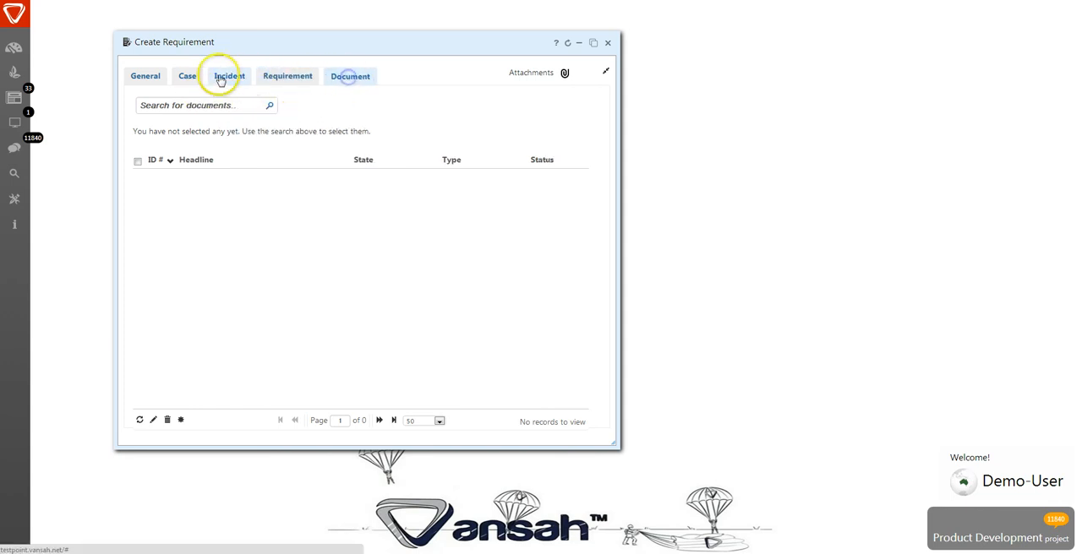
left_click(146, 76)
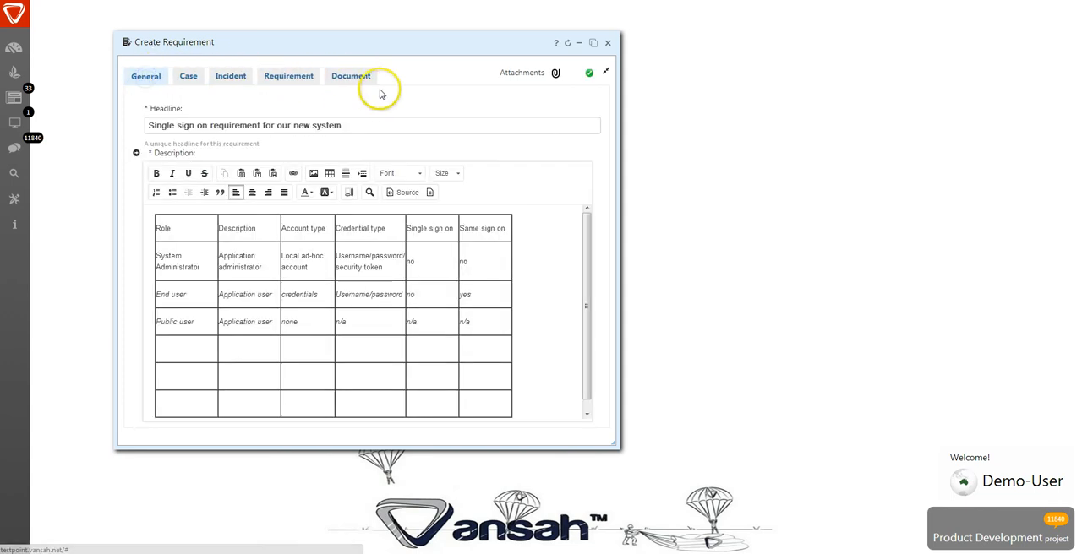
- Restore the general fields beside the description, and save the new requirement after checking its watcher, project board and custom field options
left_click(137, 153)
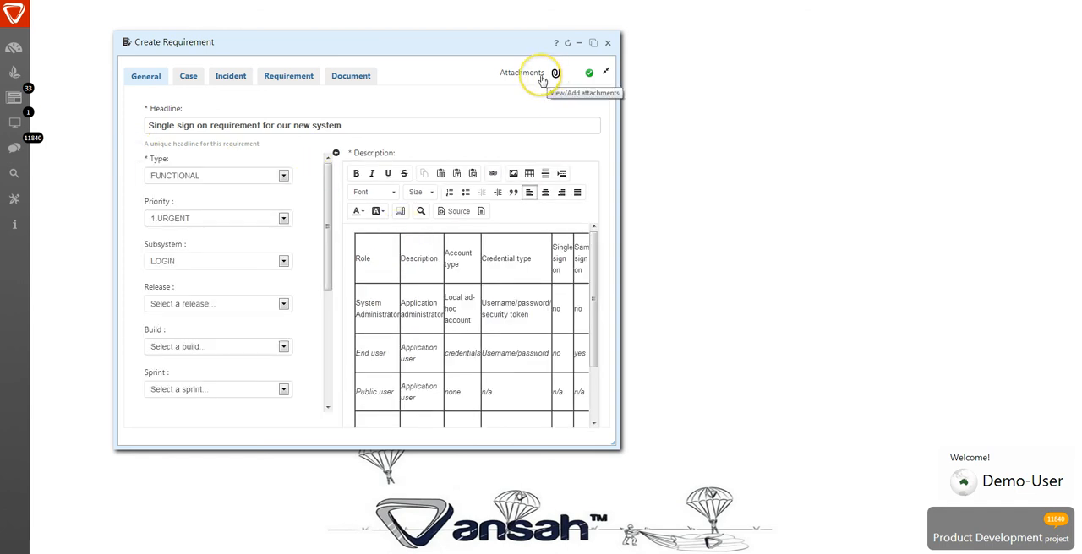
left_click(605, 75)
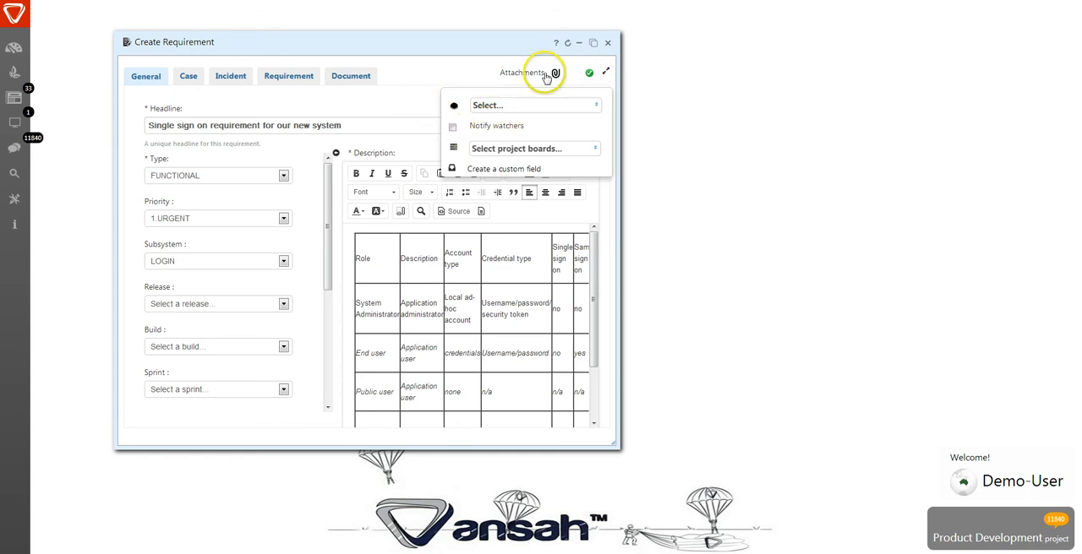
left_click(455, 54)
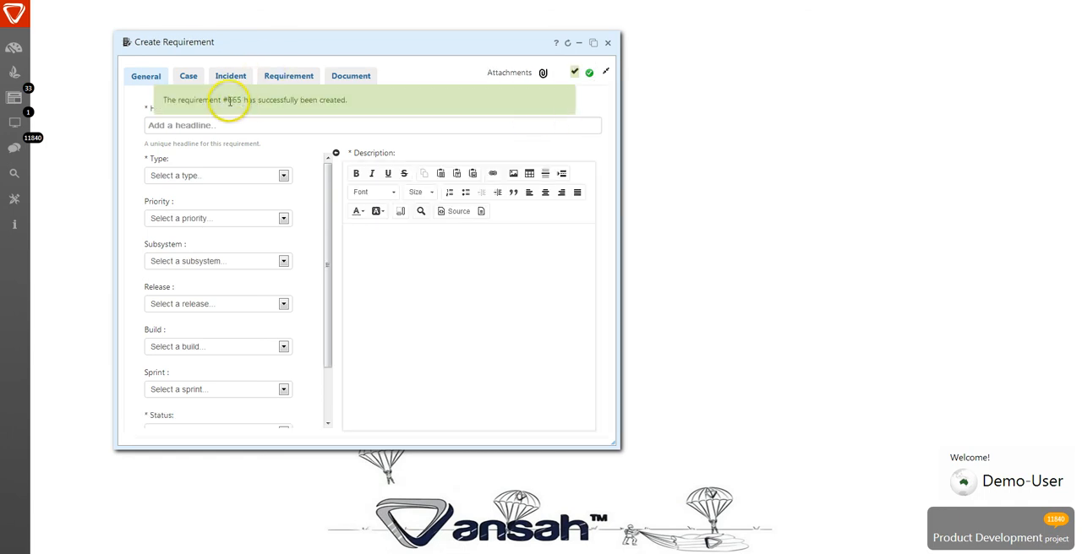
- Refresh the Product Development comments feed and open the newly created single sign-on requirement from it for editing
left_click(15, 148)
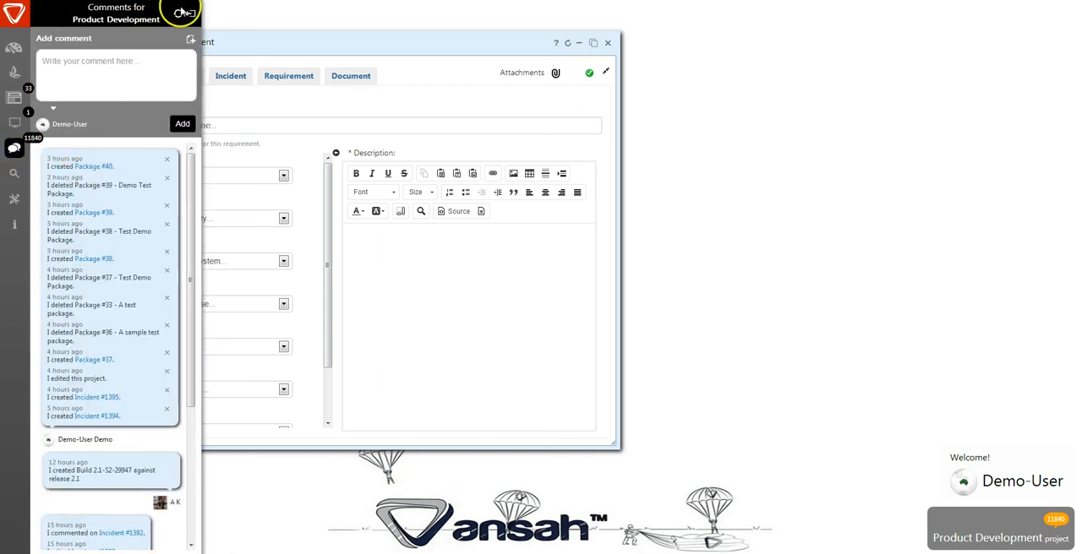
left_click(177, 14)
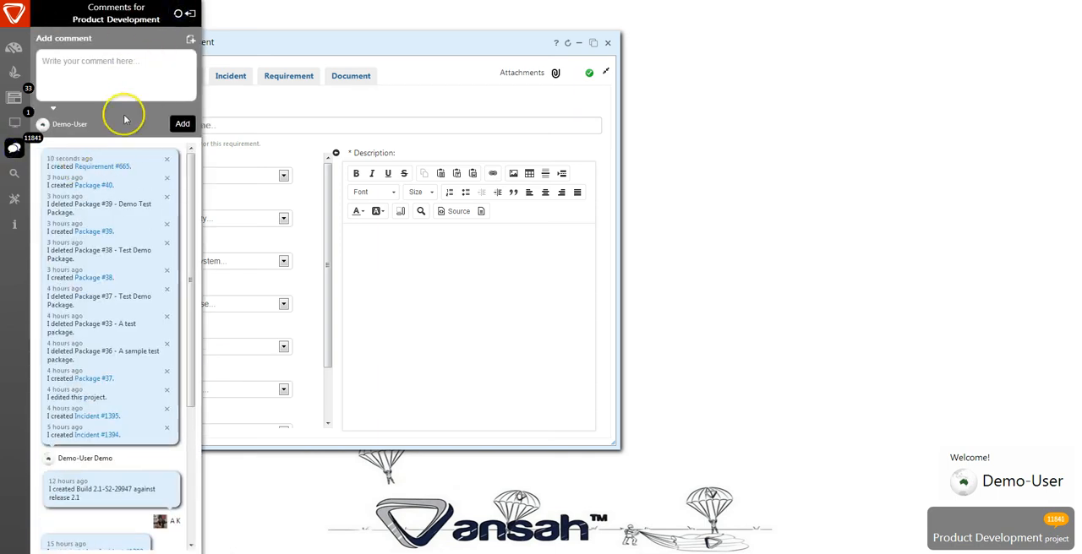
left_click(115, 169)
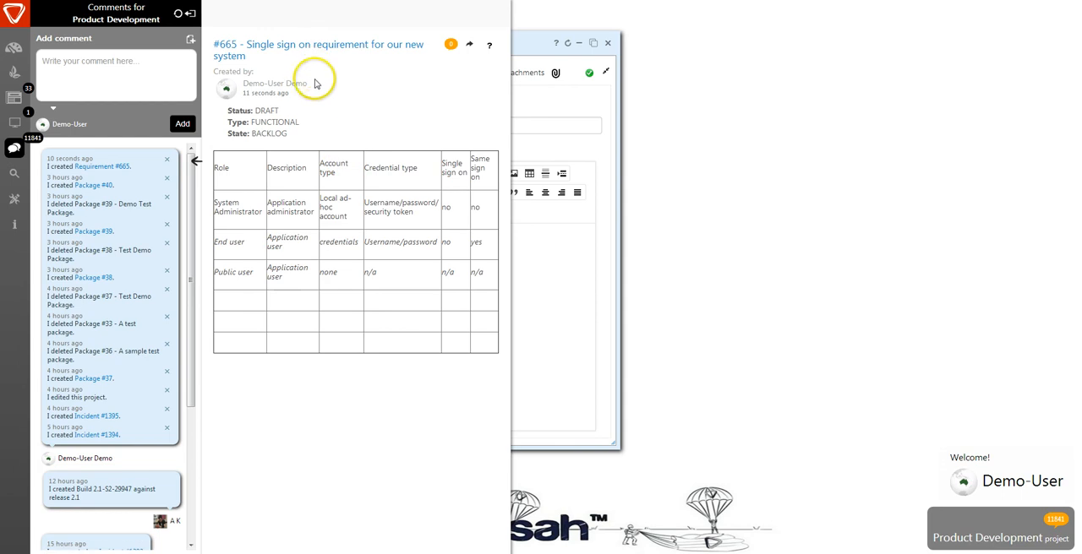
left_click(230, 44)
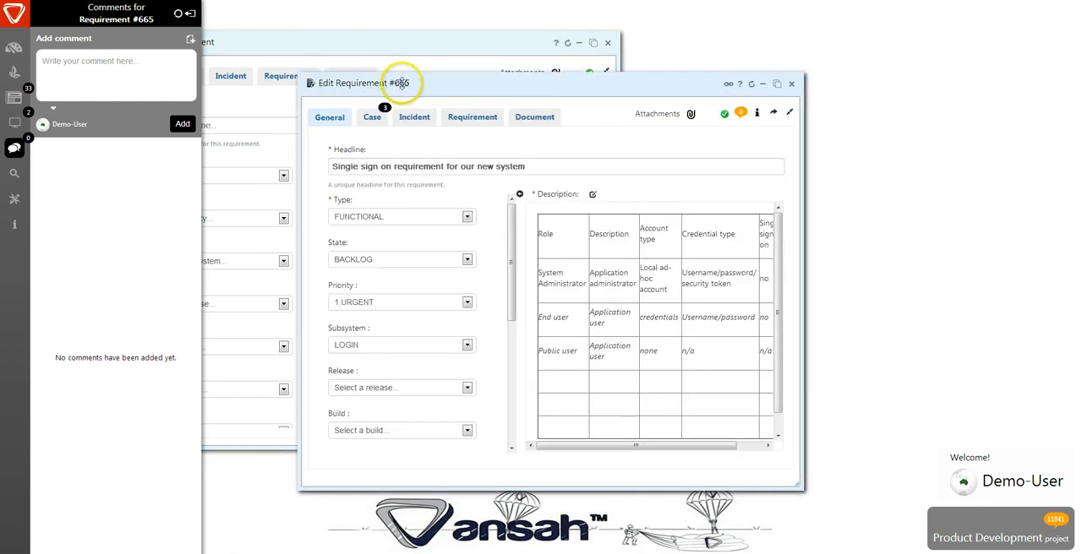
- Review the saved requirement's associated cases, and view its description table at full width in a maximised window
left_click_drag(403, 83, 398, 39)
left_click(366, 74)
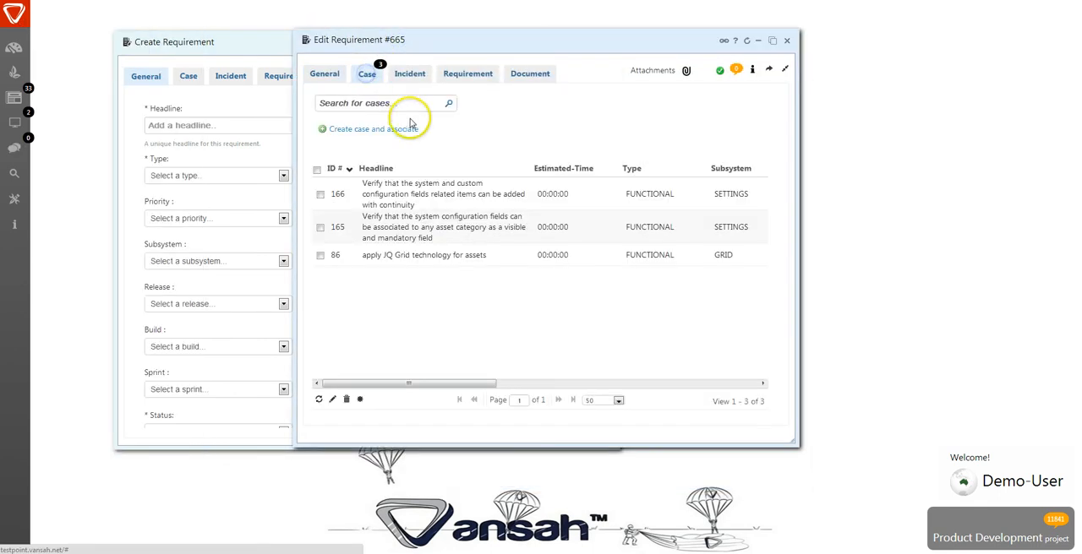
left_click(324, 73)
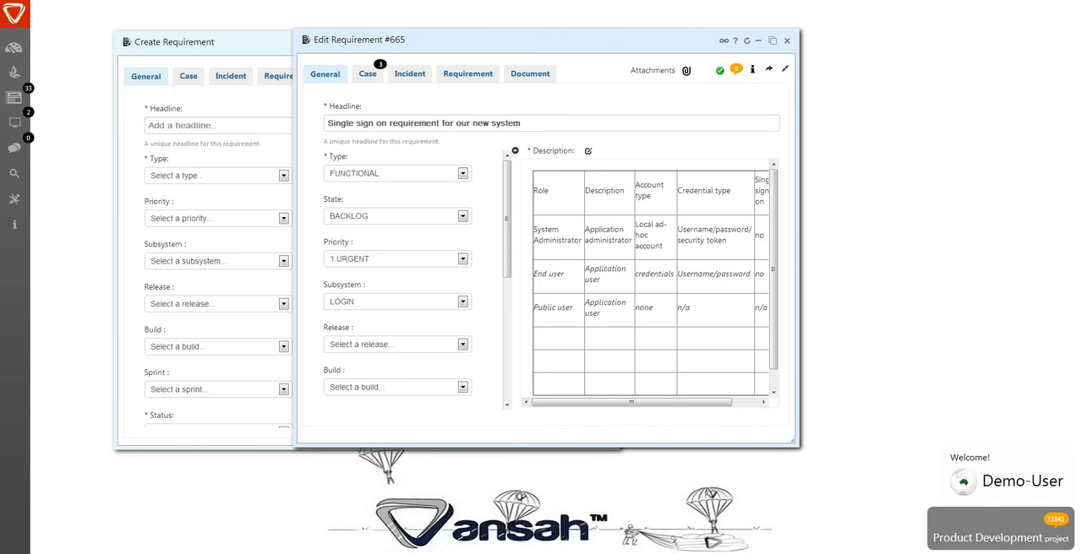
left_click(515, 150)
left_click(772, 41)
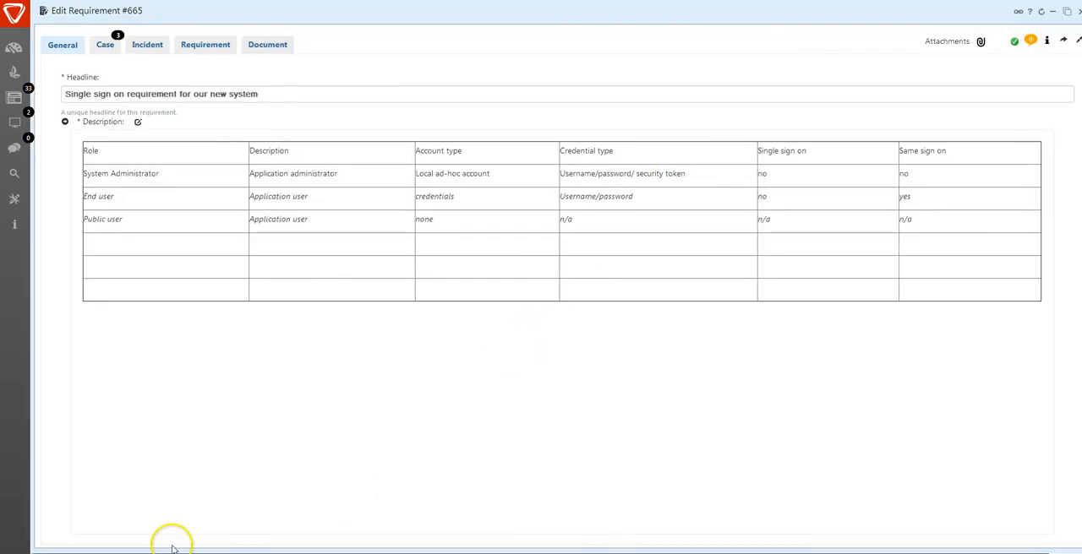